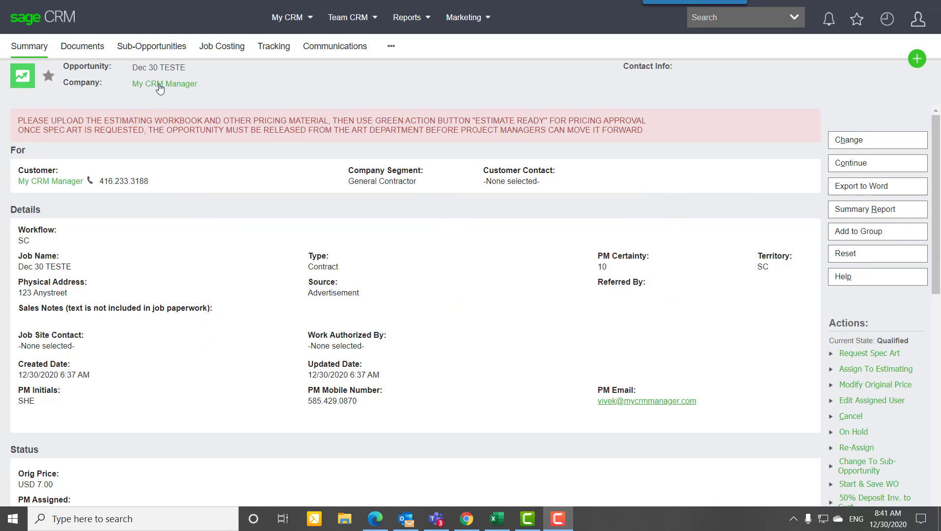
- Open the opportunity's company record, and examine the NOAZ Opportunity Workflow diagram around its Lead state
left_click(160, 86)
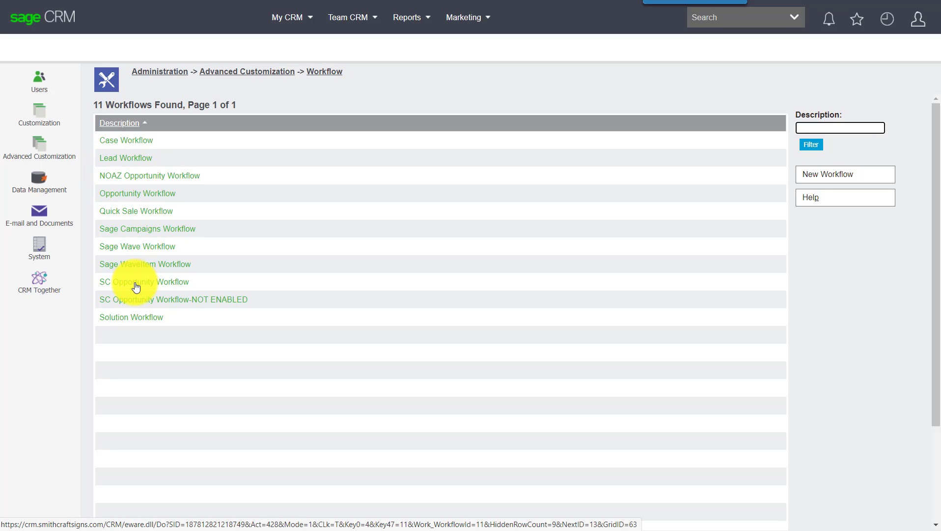
left_click(126, 179)
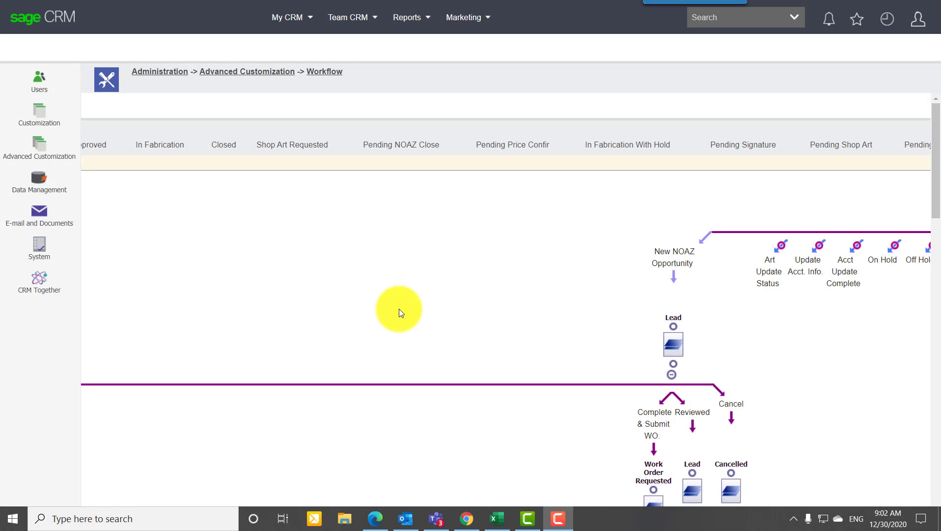
scroll(615, 304, "down", 2)
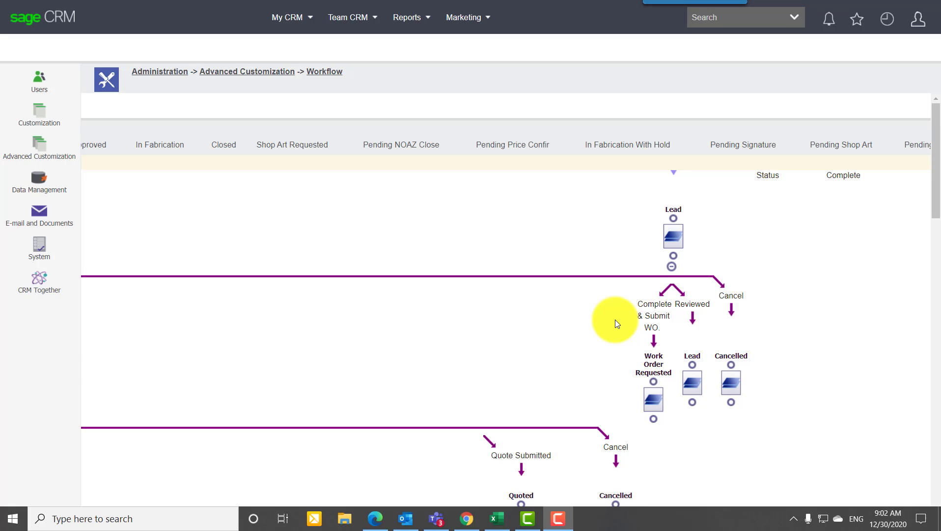
scroll(615, 320, "down", 3)
scroll(615, 320, "up", 2)
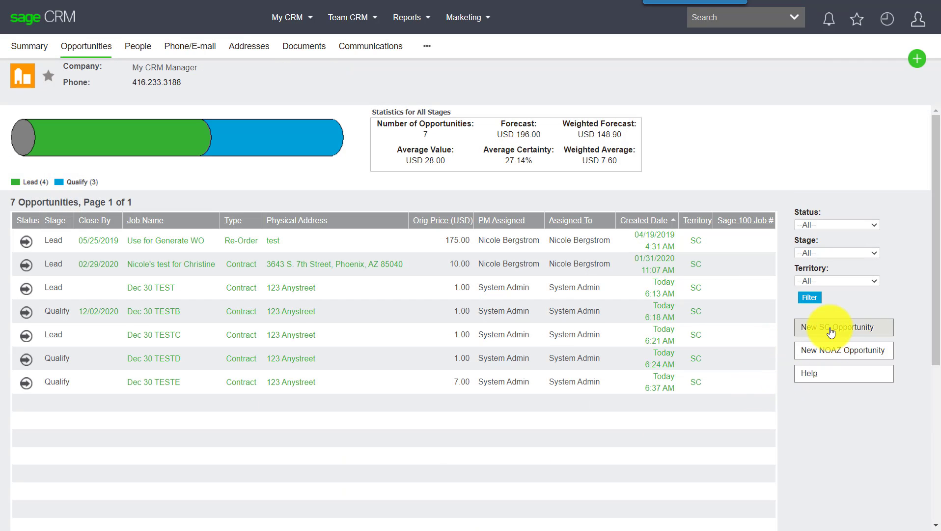
- Create and save an SC opportunity named Dec 30 TESTD2 with physical address a, type T&M, source Advertisement and original price USD 1
left_click(831, 328)
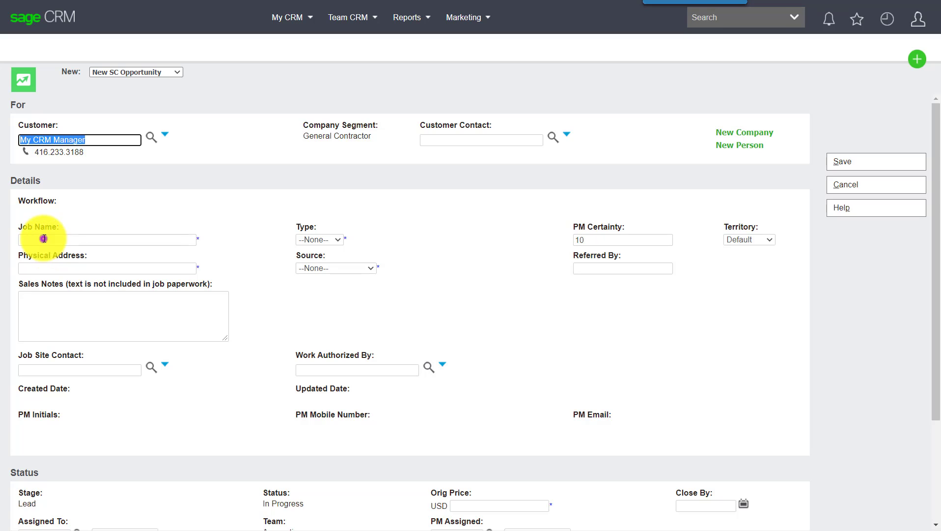
left_click(43, 239)
left_click(46, 264)
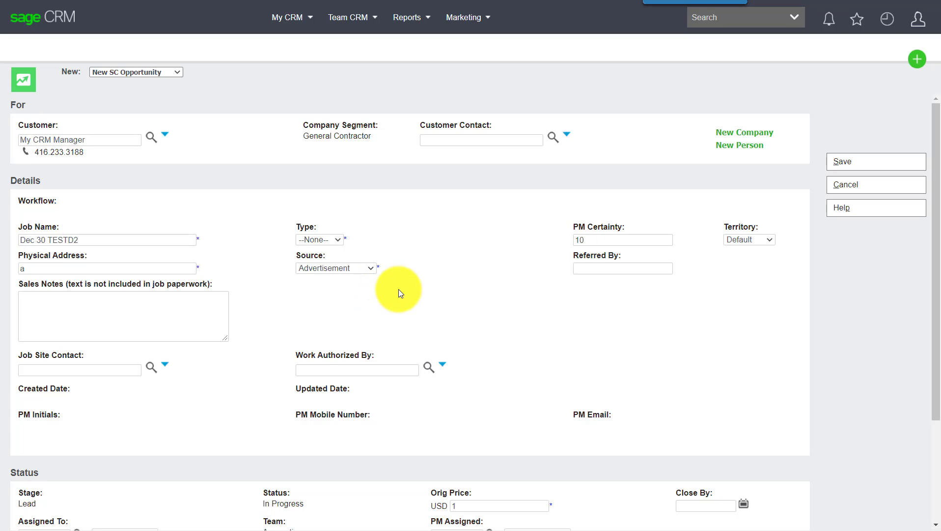
left_click(312, 240)
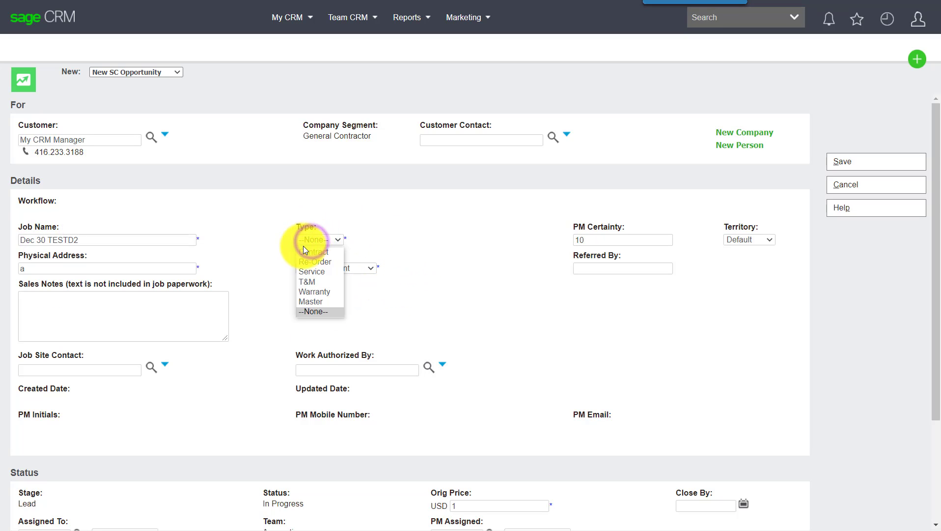
left_click(311, 282)
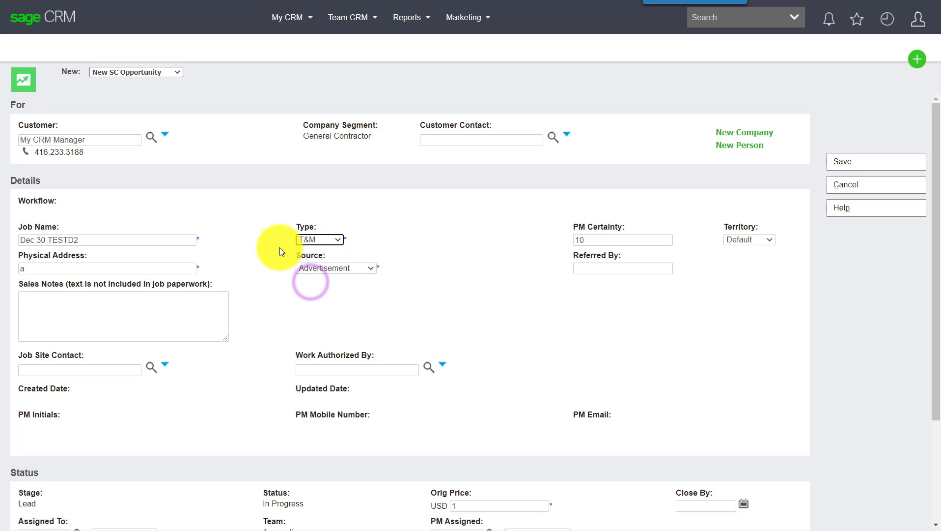
left_click(848, 165)
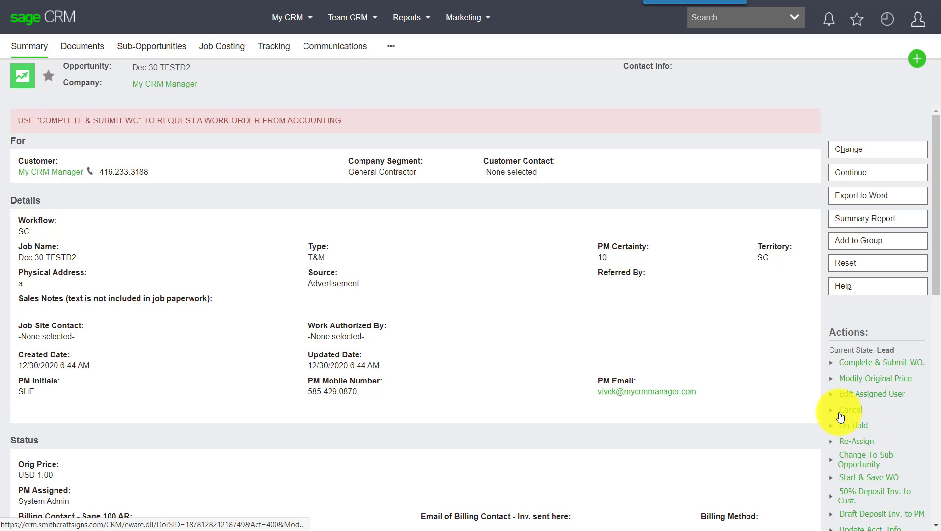
- Change the Dec 30 TESTD2 opportunity's type to Contract and save it
left_click(863, 150)
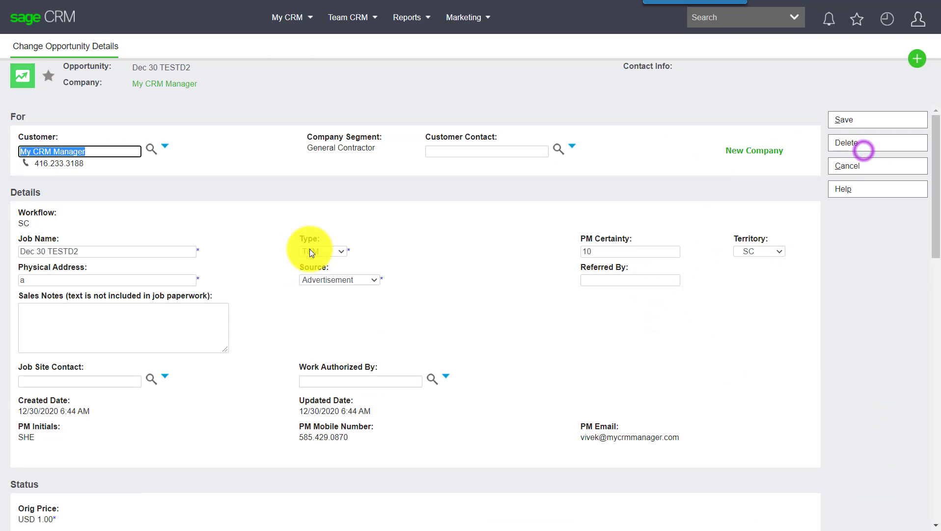
left_click(310, 251)
left_click(322, 265)
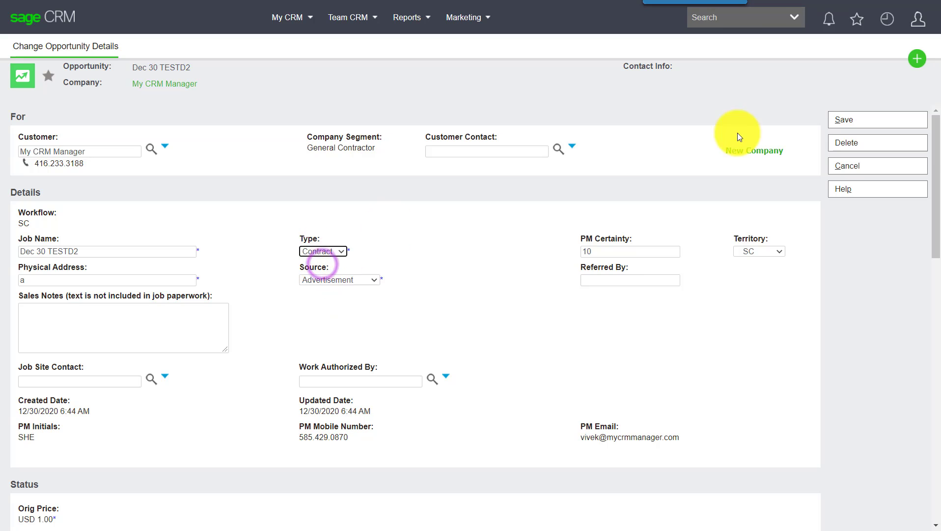
left_click(841, 124)
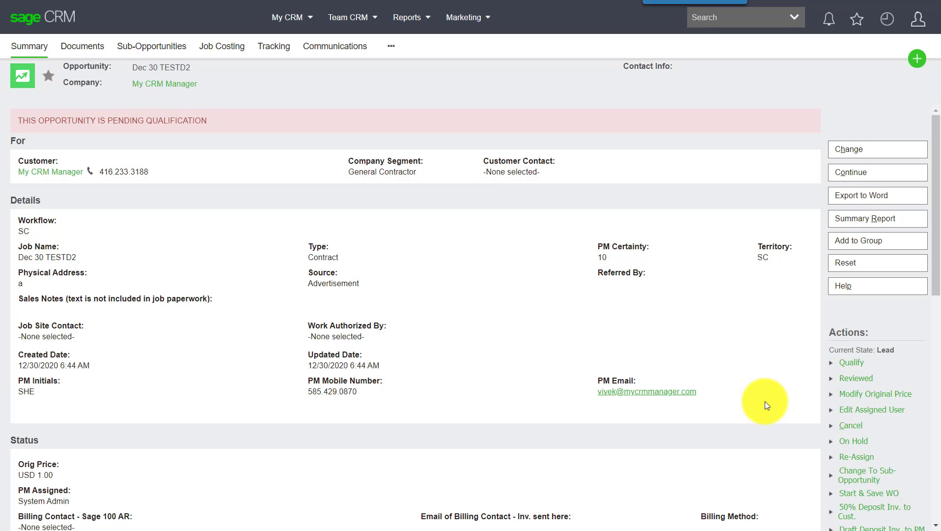
- Start the Qualify action for the opportunity, set Hard Bid to Yes and submit the form
left_click(858, 364)
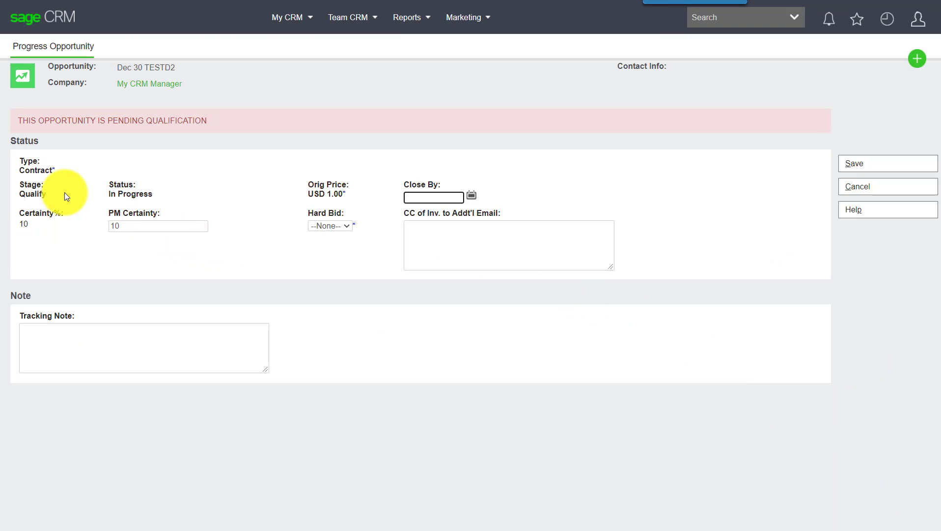
left_click_drag(23, 185, 327, 260)
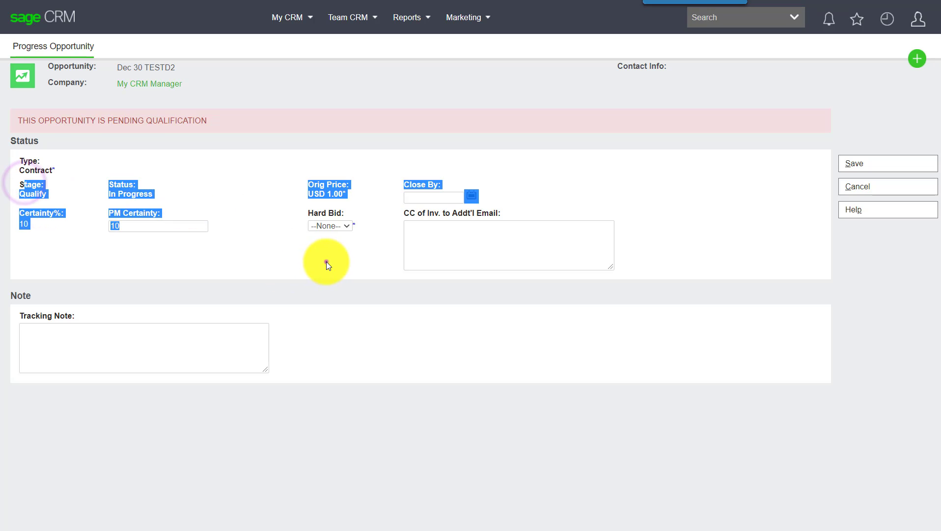
left_click(328, 261)
left_click(322, 226)
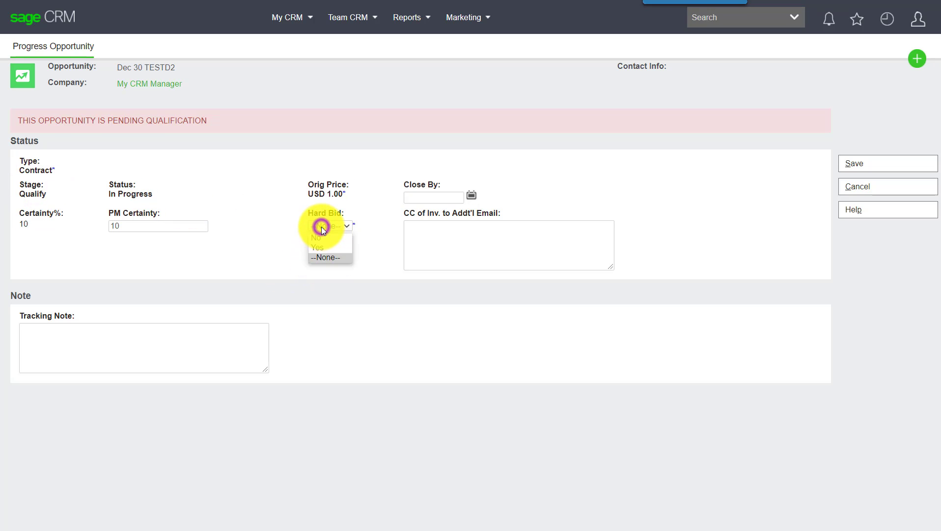
left_click(322, 247)
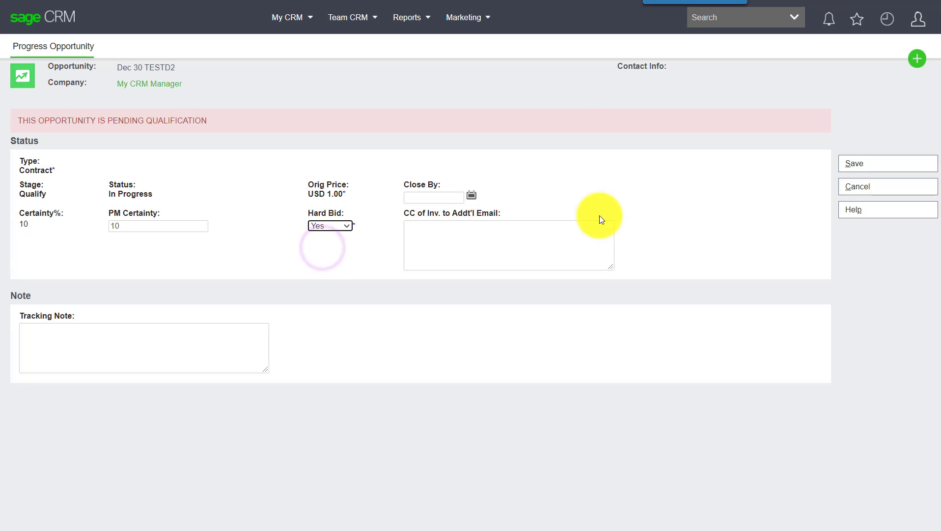
left_click(854, 162)
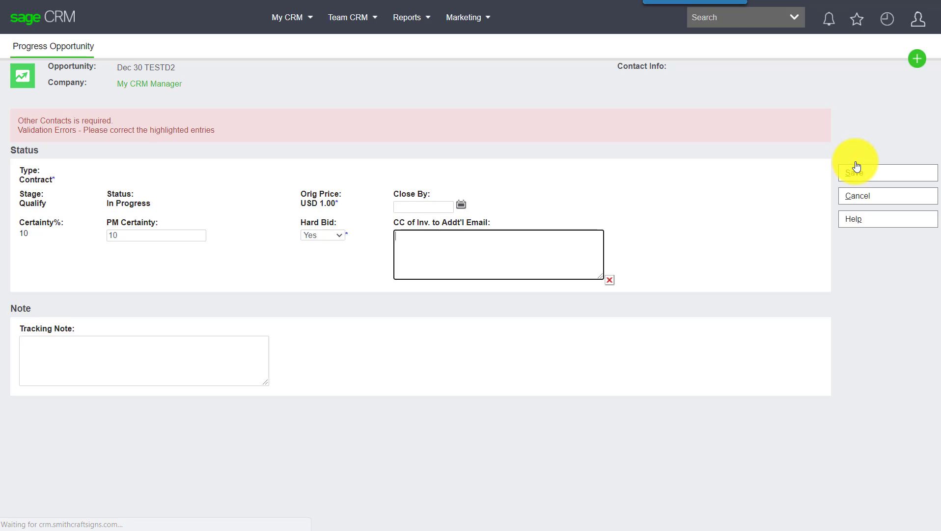
- Fill in the CC of Inv. to Addt'l Email field with yy and save the qualification
left_click(429, 242)
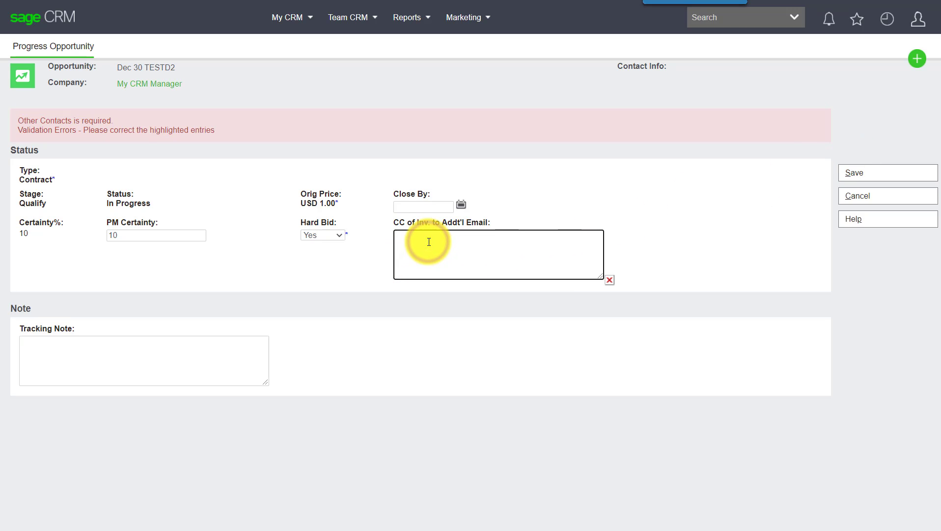
type("yy")
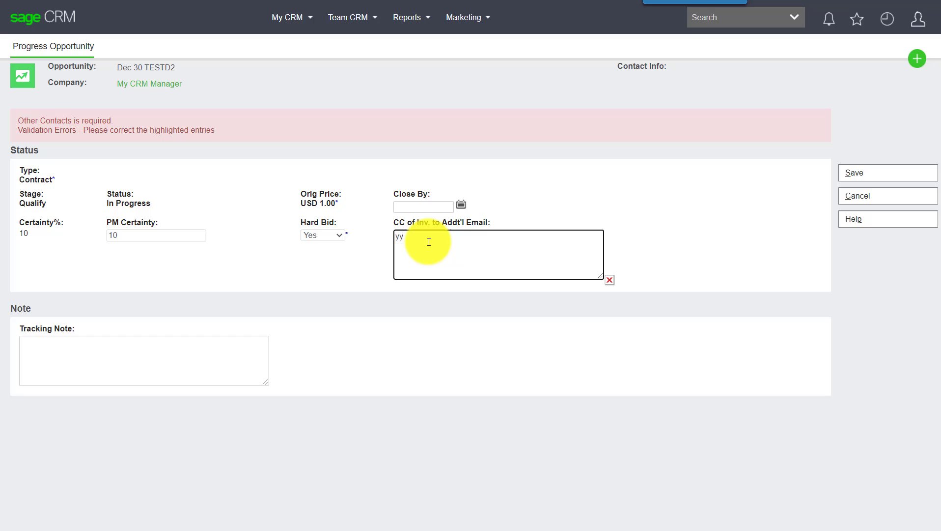
left_click(322, 239)
left_click(457, 243)
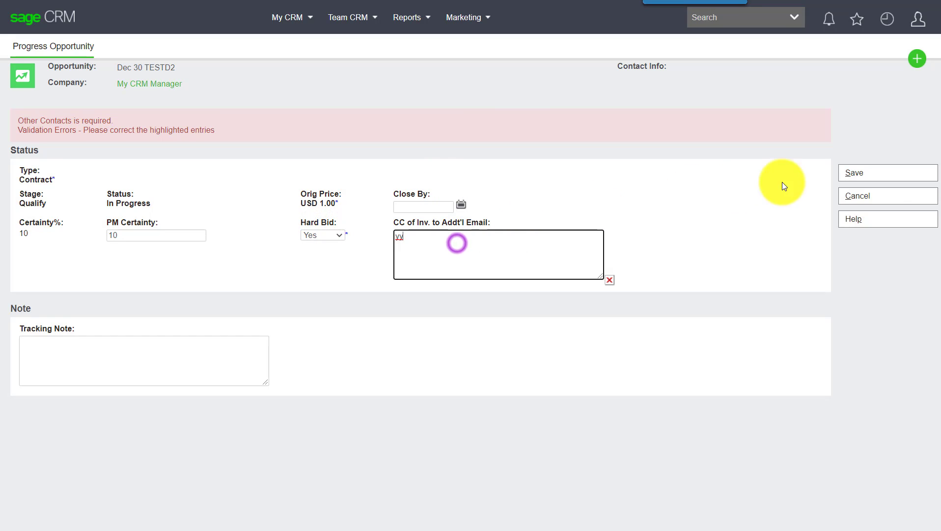
left_click(872, 173)
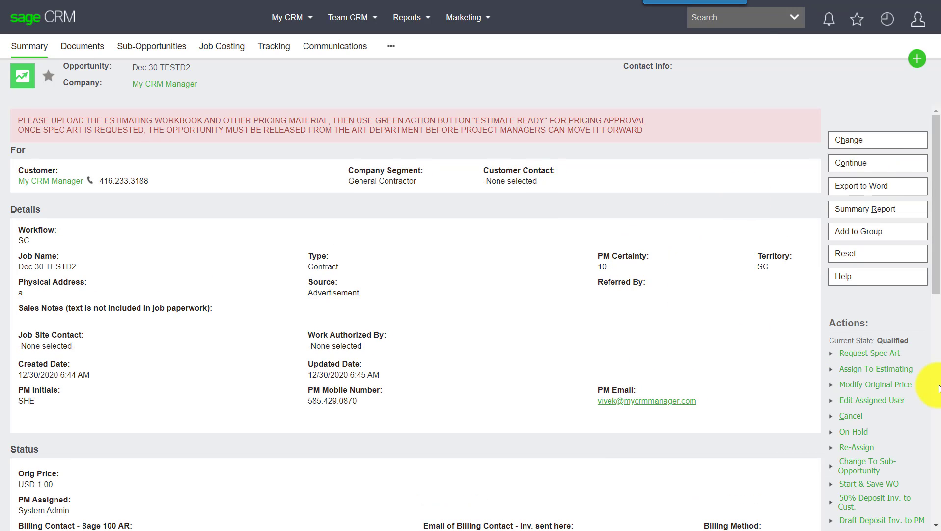
- Check the opportunity's current workflow state, its documents list and the Type on its summary
left_click_drag(908, 340, 877, 340)
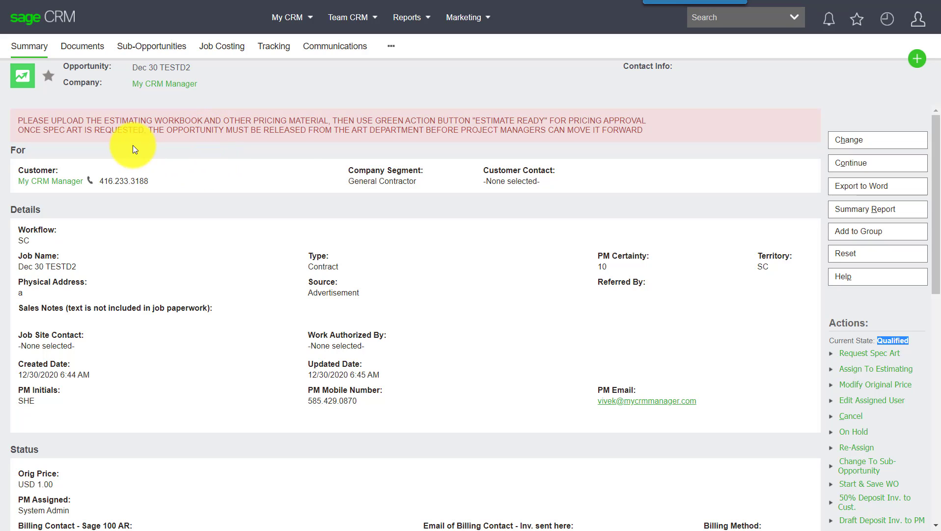
left_click(82, 47)
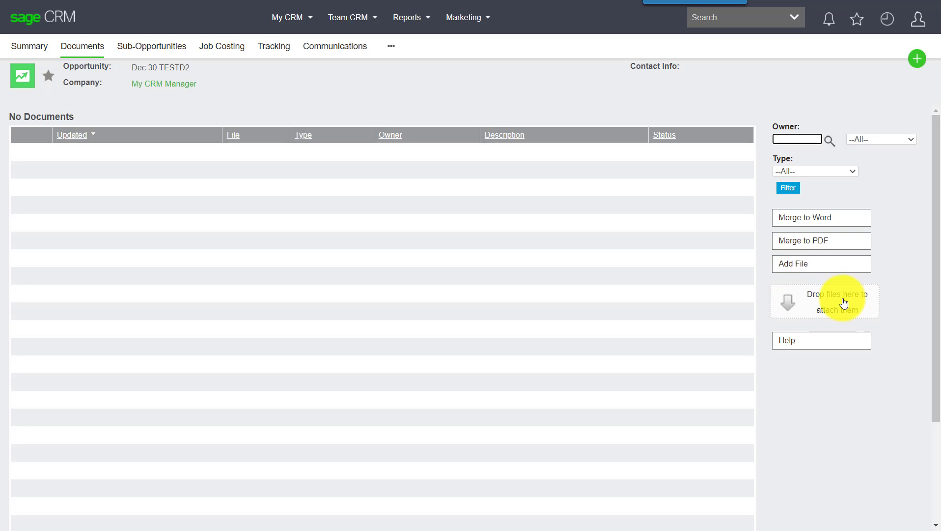
left_click(21, 49)
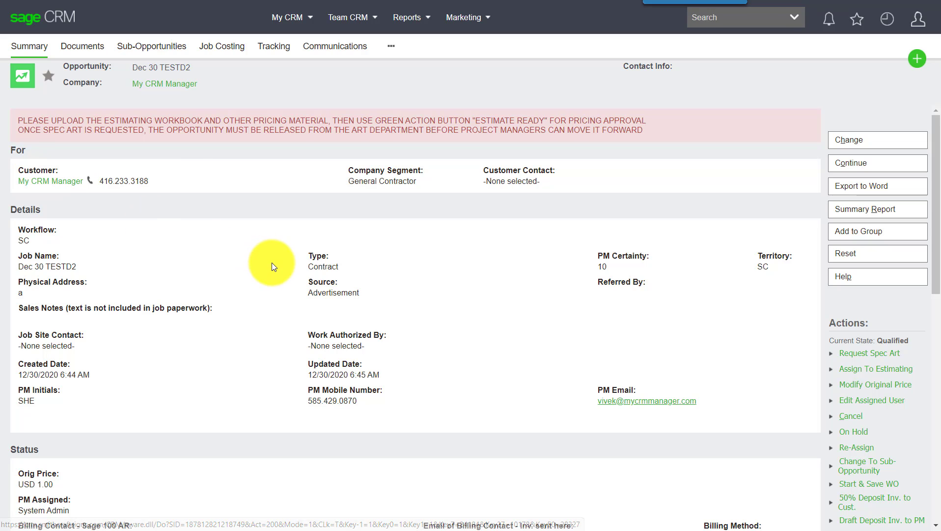
left_click_drag(310, 252, 354, 266)
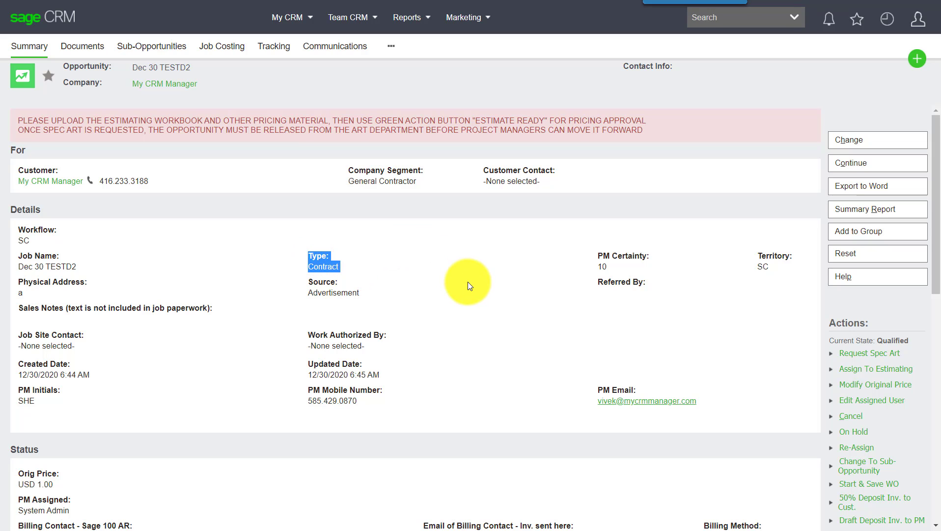